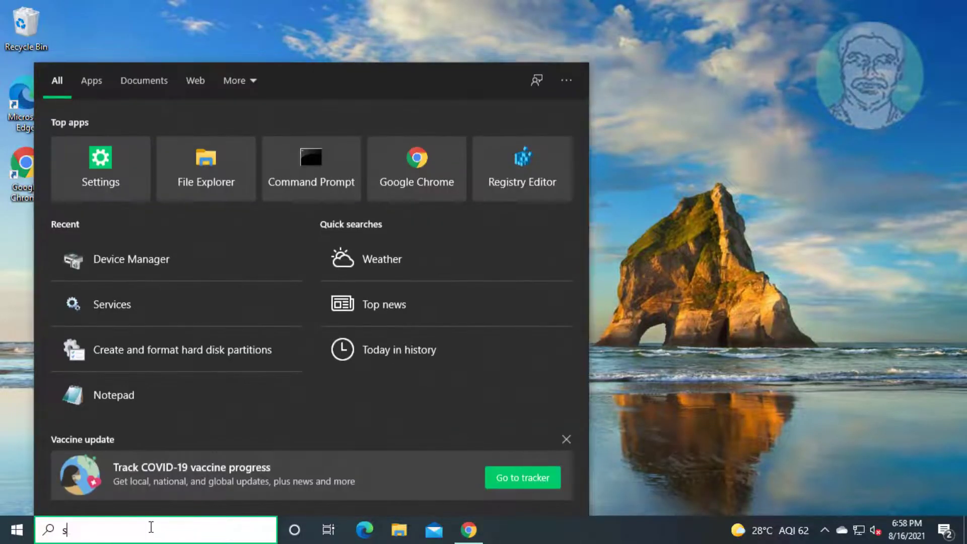
# Search Windows for 'services' and launch the Services app.
pyautogui.write('services')
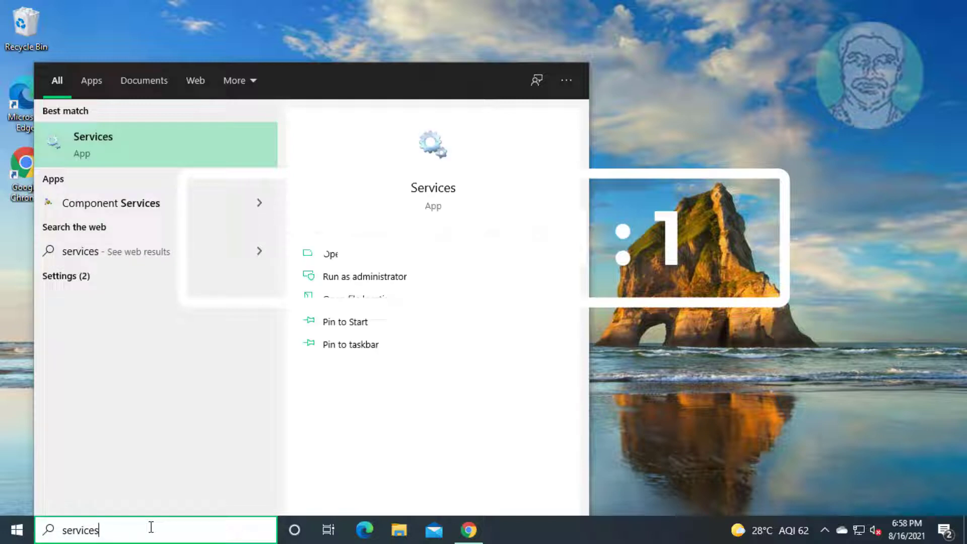
pyautogui.click(129, 148)
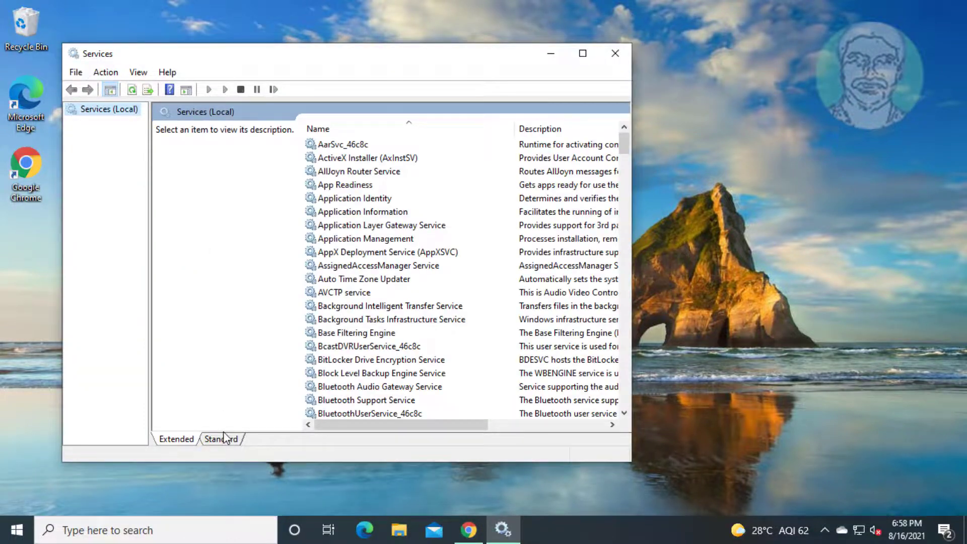
# Locate the Windows Update service in the standard list and open its properties.
pyautogui.click(224, 439)
pyautogui.click(211, 278)
pyautogui.press('w')
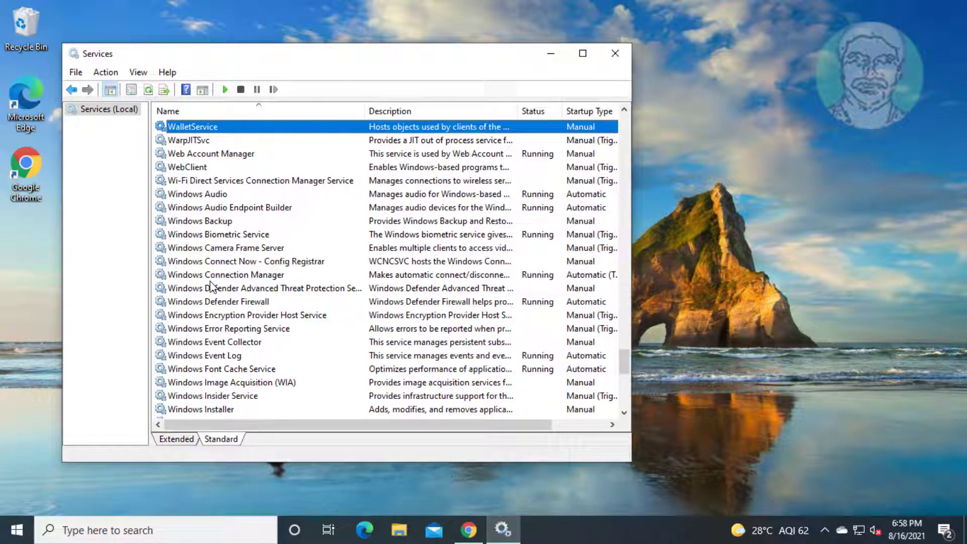
pyautogui.scroll(-4, 211, 284)
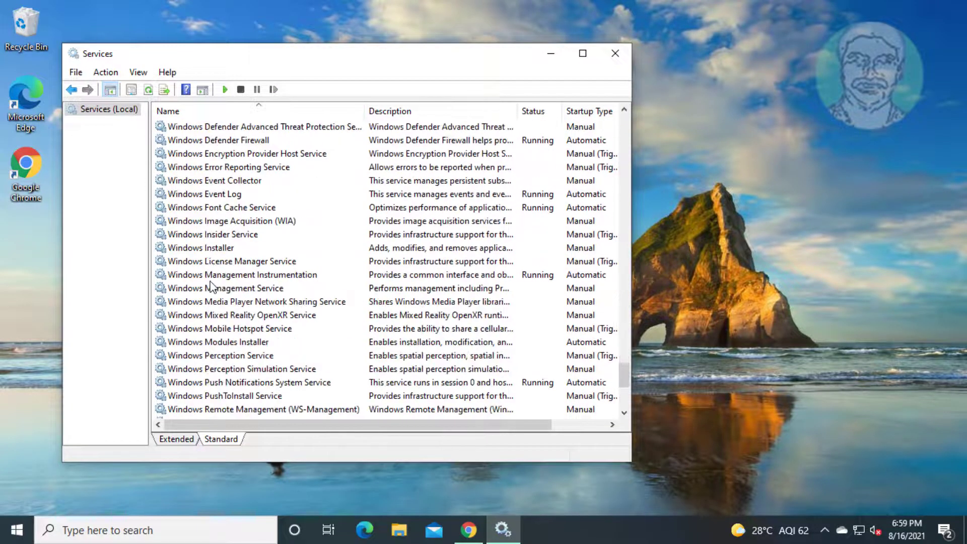
pyautogui.scroll(-6, 210, 284)
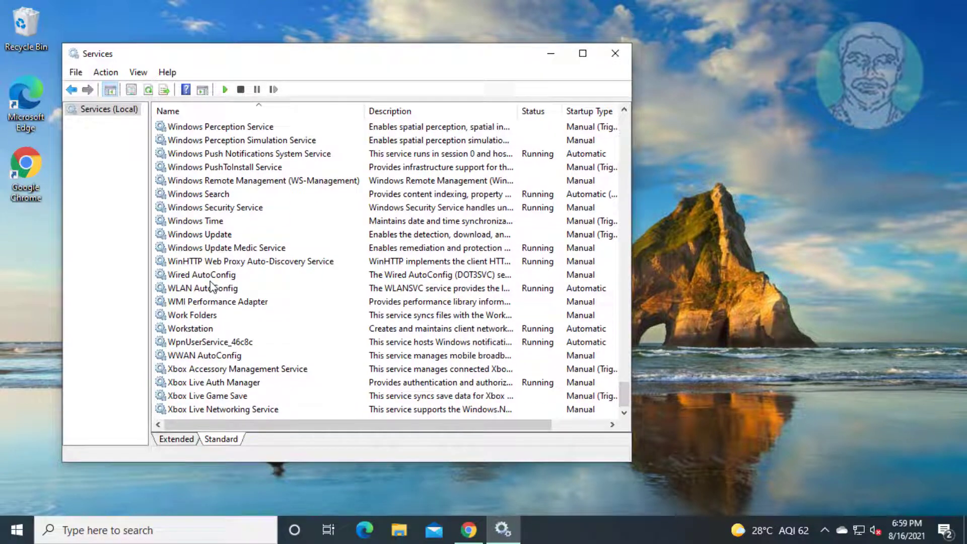
pyautogui.doubleClick(209, 233)
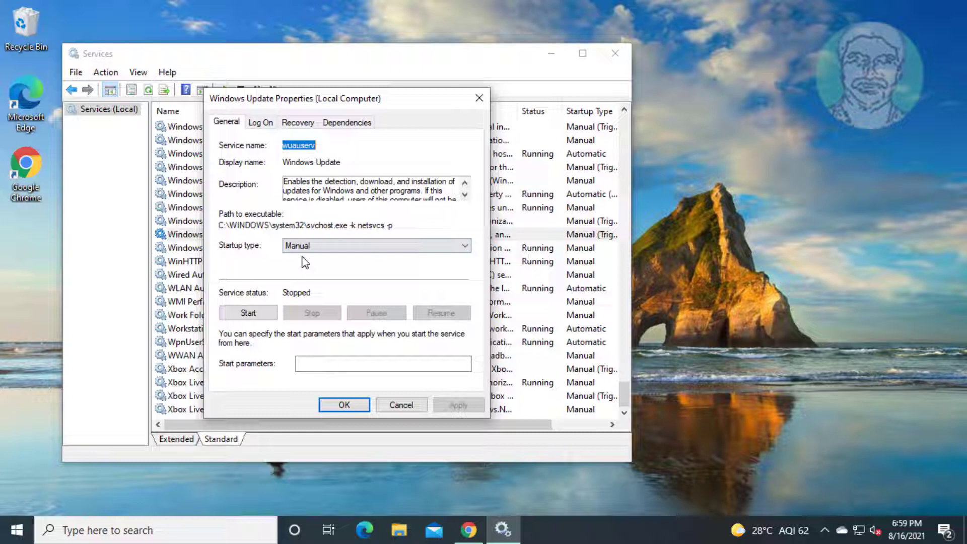
# Set Windows Update startup type to Automatic, start it, apply, and close Services.
pyautogui.click(360, 249)
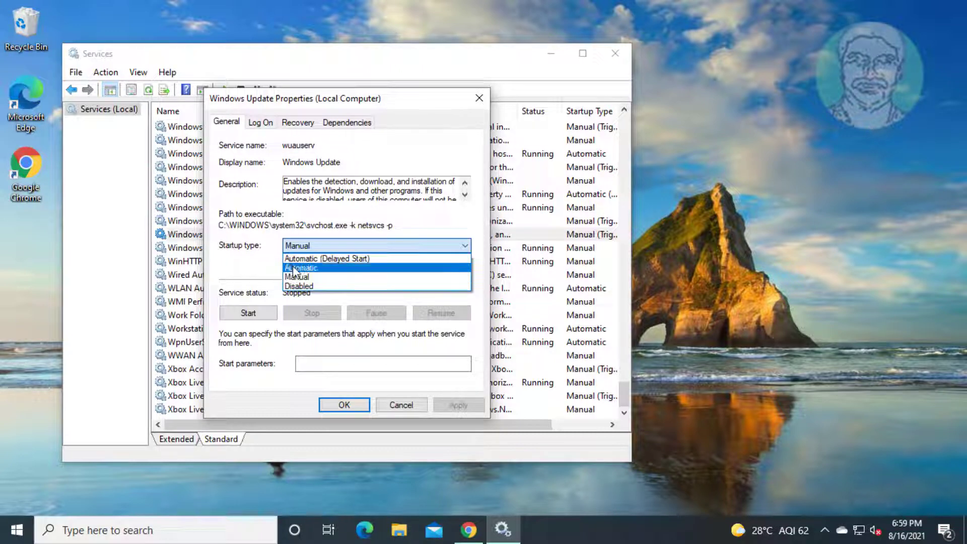
pyautogui.click(348, 266)
pyautogui.click(244, 312)
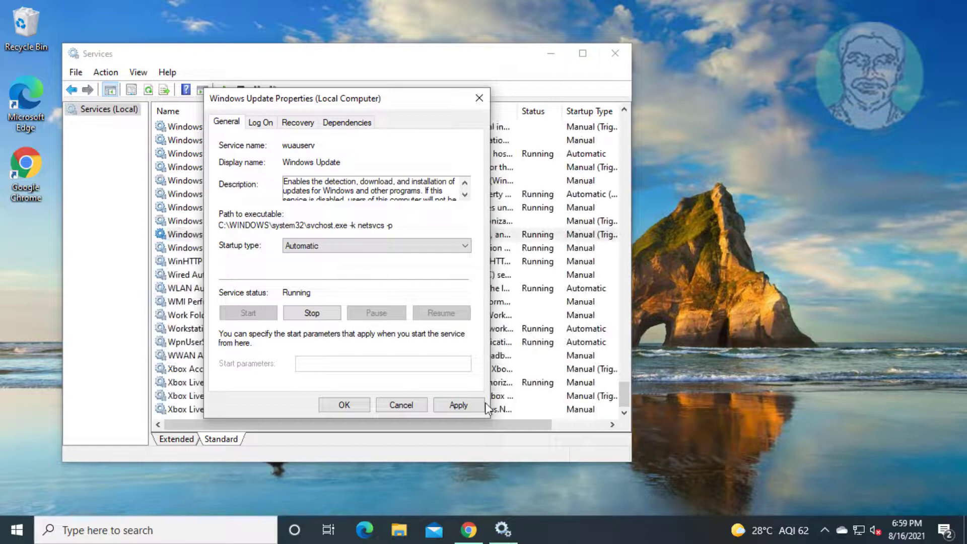
pyautogui.click(458, 405)
pyautogui.click(340, 404)
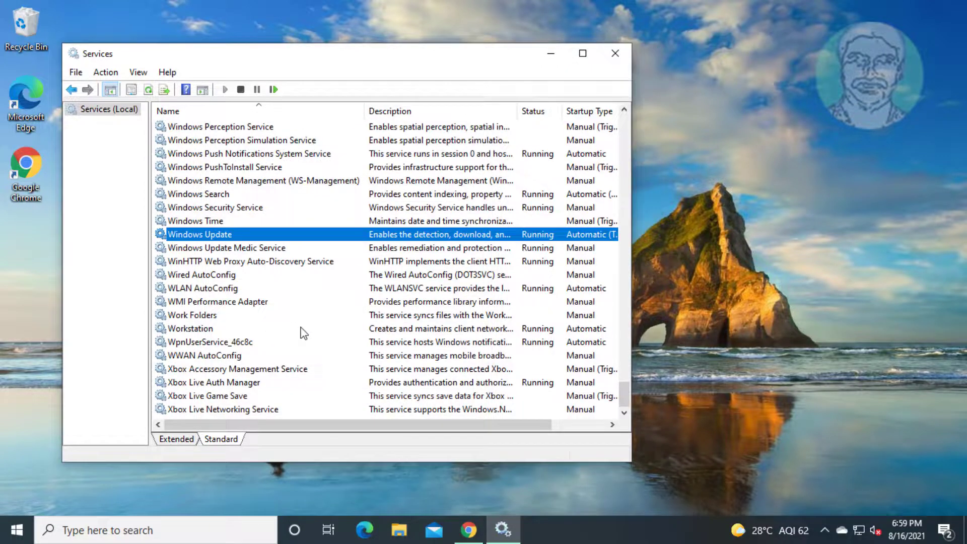
pyautogui.click(614, 56)
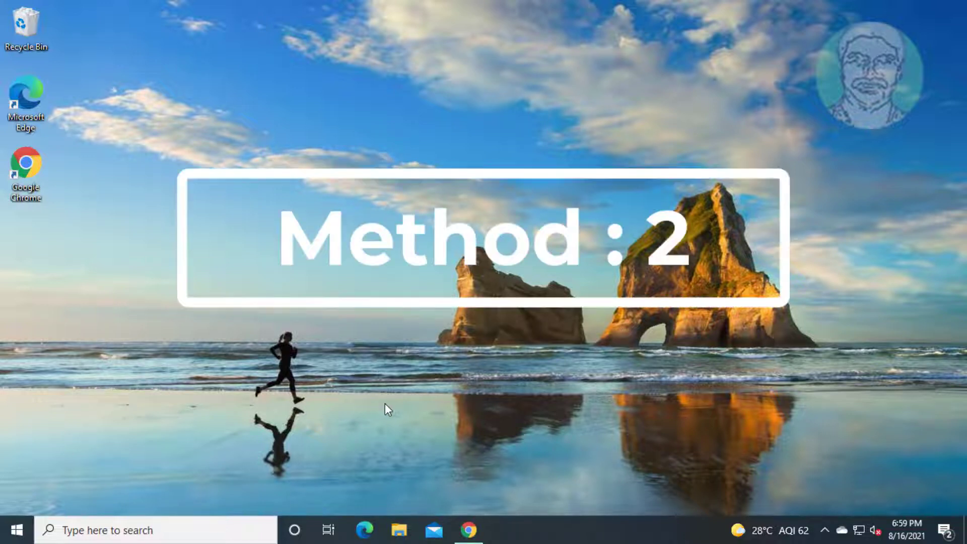
# Go to Settings > Update & Security > Troubleshoot > Additional troubleshooters and expand Windows Update.
pyautogui.click(24, 538)
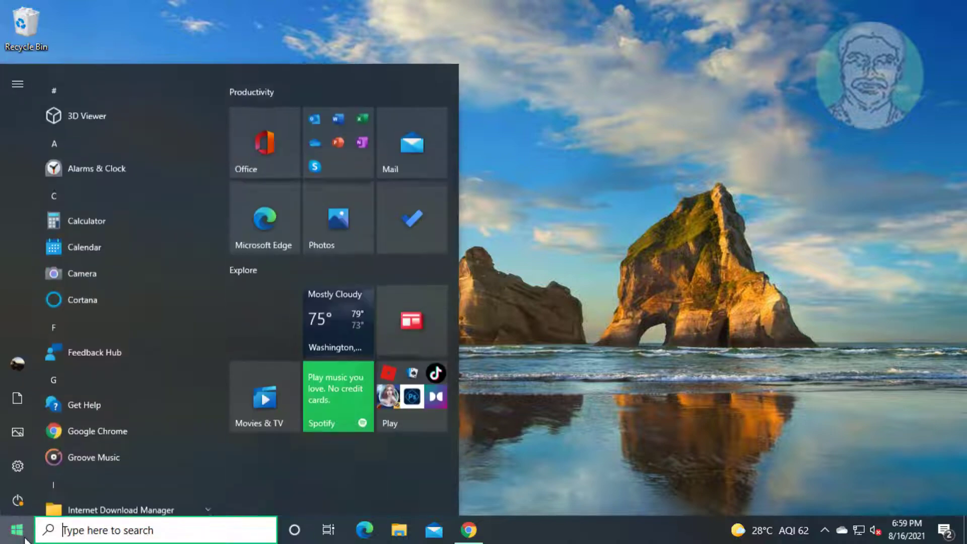
pyautogui.click(16, 465)
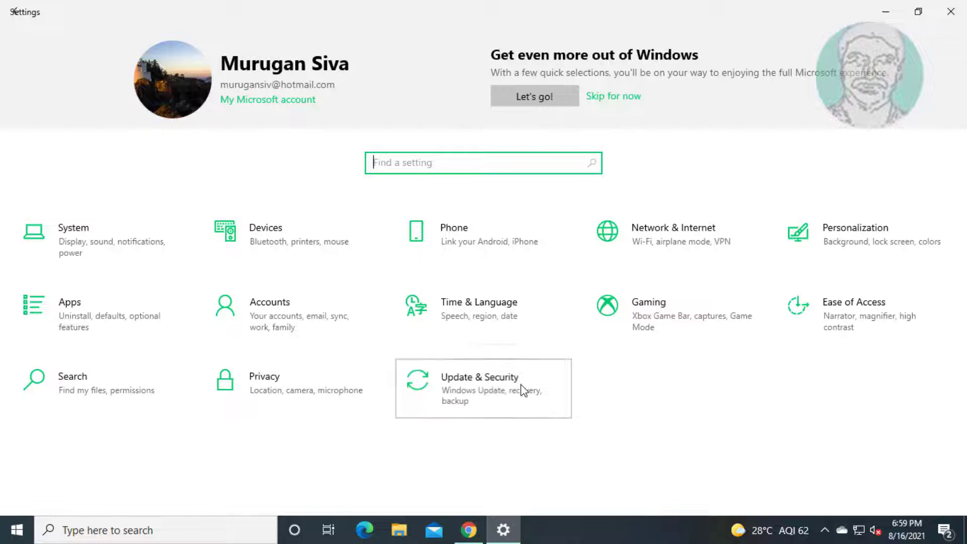
pyautogui.click(476, 401)
pyautogui.click(74, 303)
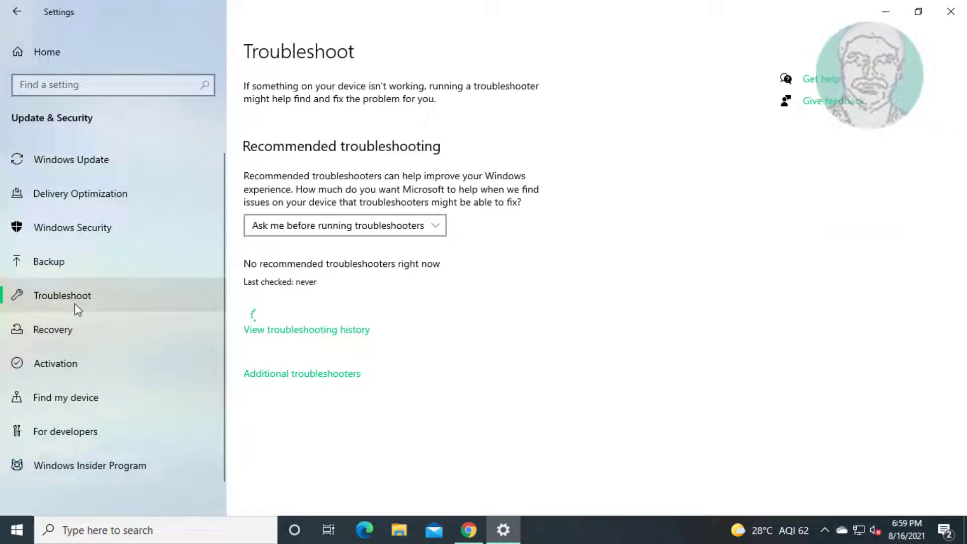
pyautogui.click(305, 375)
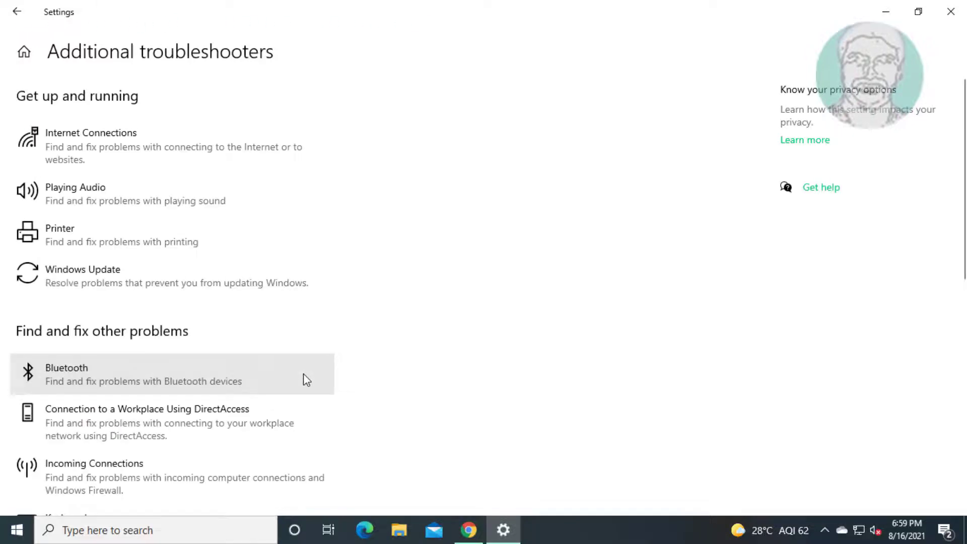
pyautogui.click(164, 272)
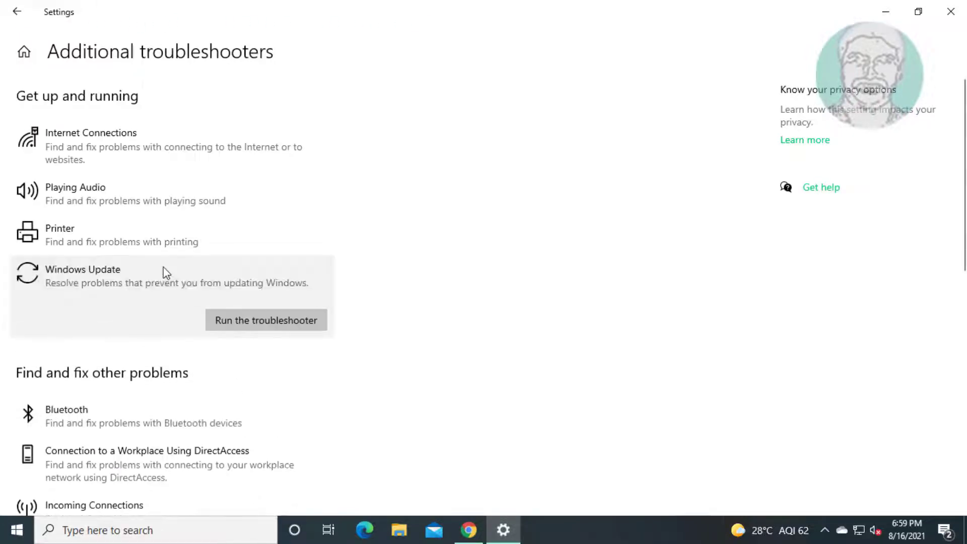
# Run the Windows Update troubleshooter to completion, then close it and Settings.
pyautogui.click(274, 325)
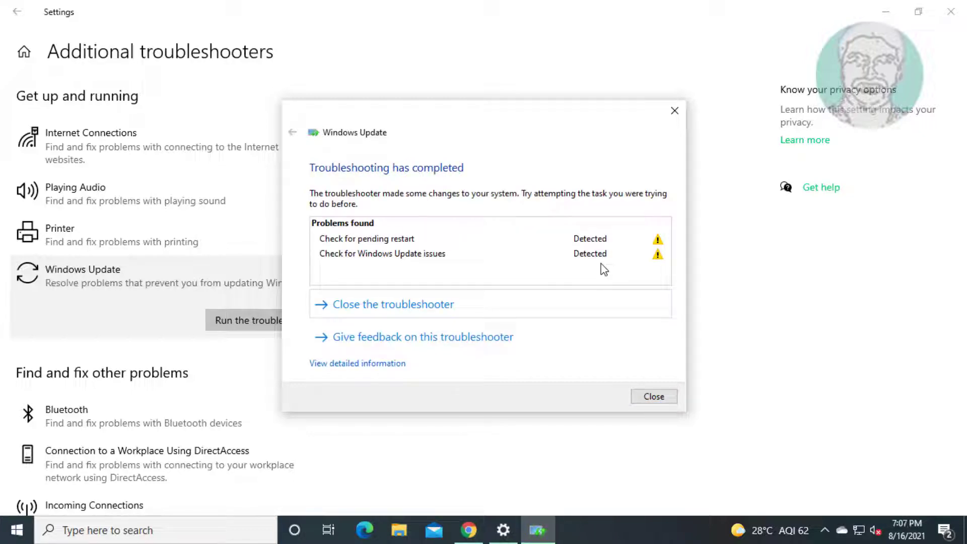
pyautogui.click(653, 397)
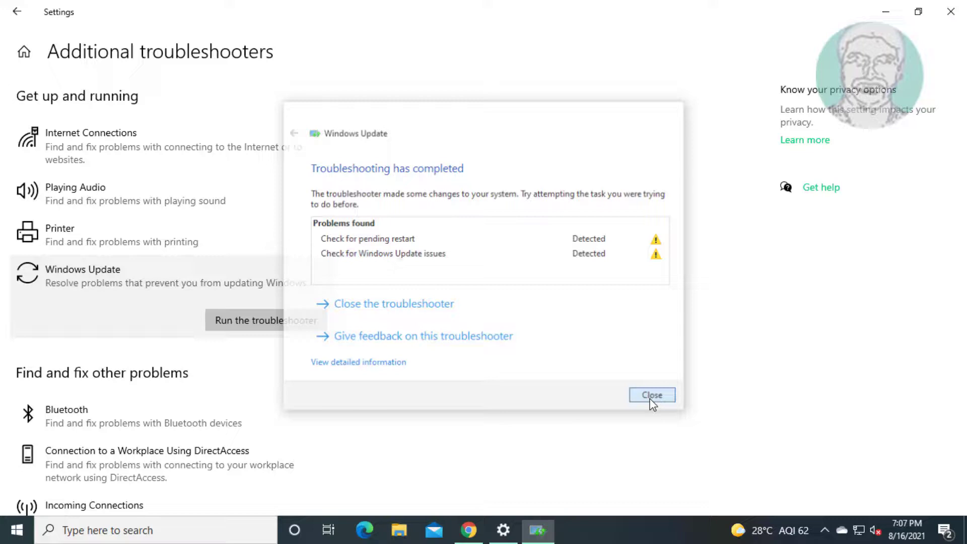
pyautogui.click(950, 11)
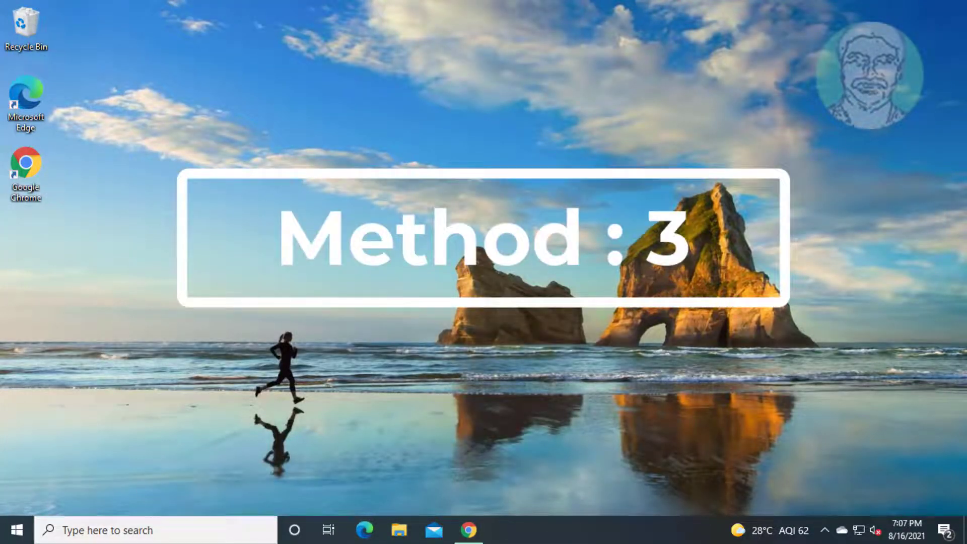
# Search for 'cmd' and choose to run Command Prompt as administrator.
pyautogui.click(121, 527)
pyautogui.write('cmd')
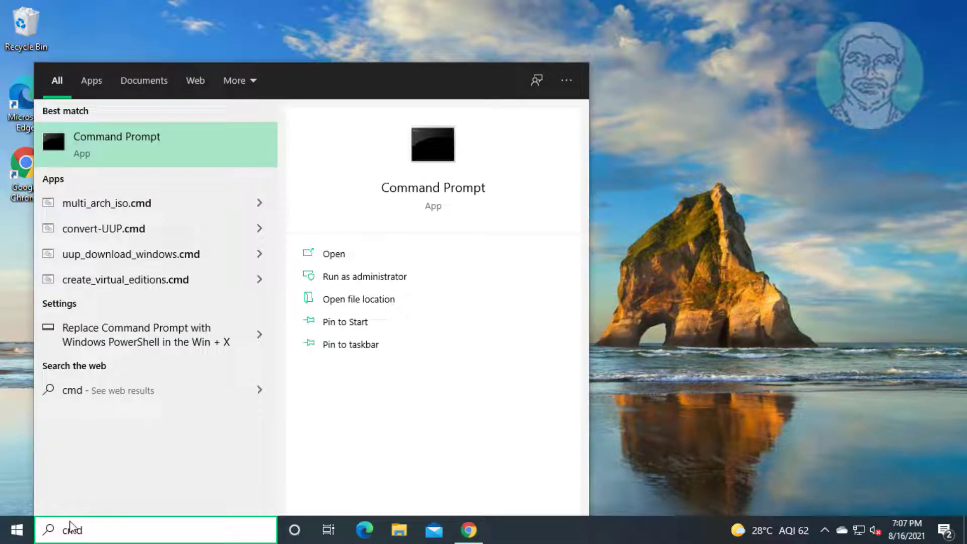
pyautogui.rightClick(121, 149)
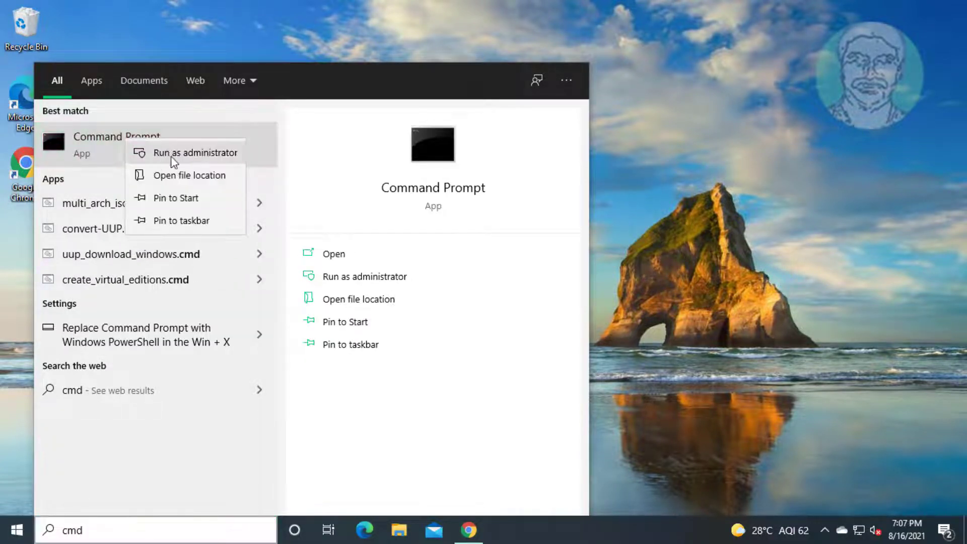
pyautogui.press('Escape')
pyautogui.press('Escape')
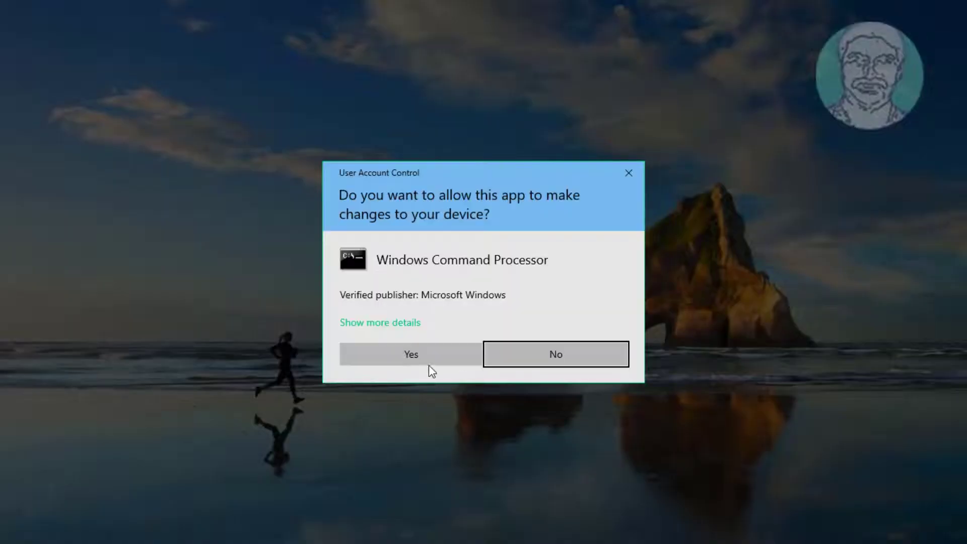
# Approve the UAC prompt and stop the wuauserv and cryptsvc services with net stop.
pyautogui.click(428, 362)
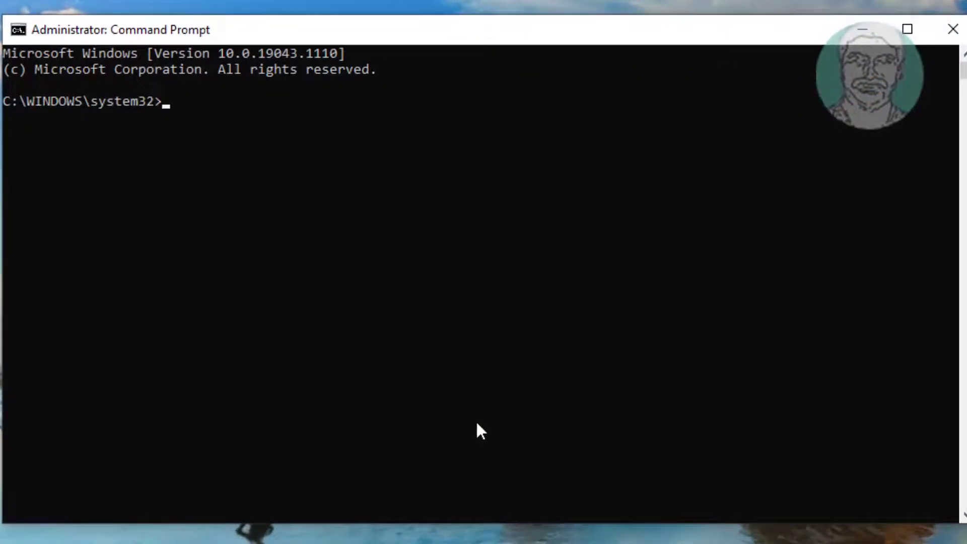
pyautogui.write('net stop wuaus')
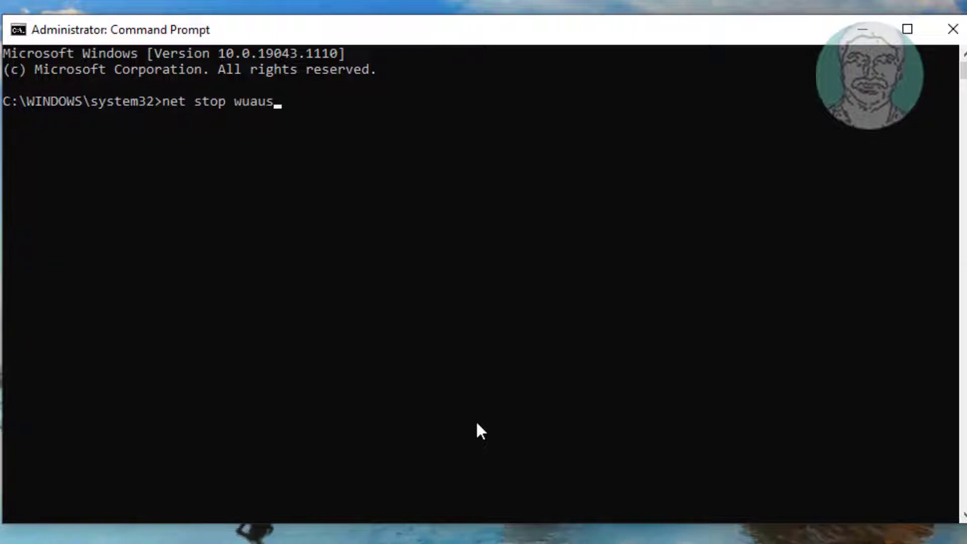
pyautogui.write('erv')
pyautogui.press('Return')
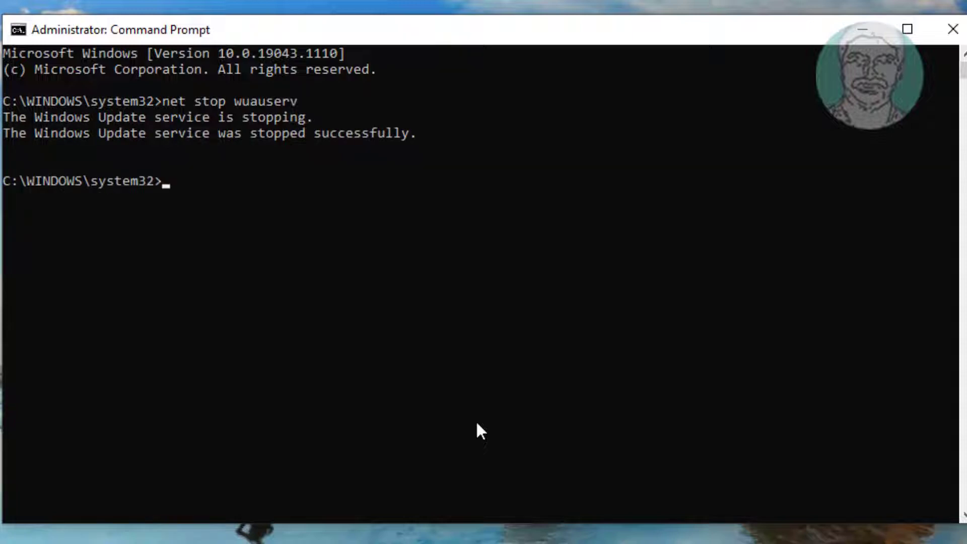
pyautogui.write('net stop cry')
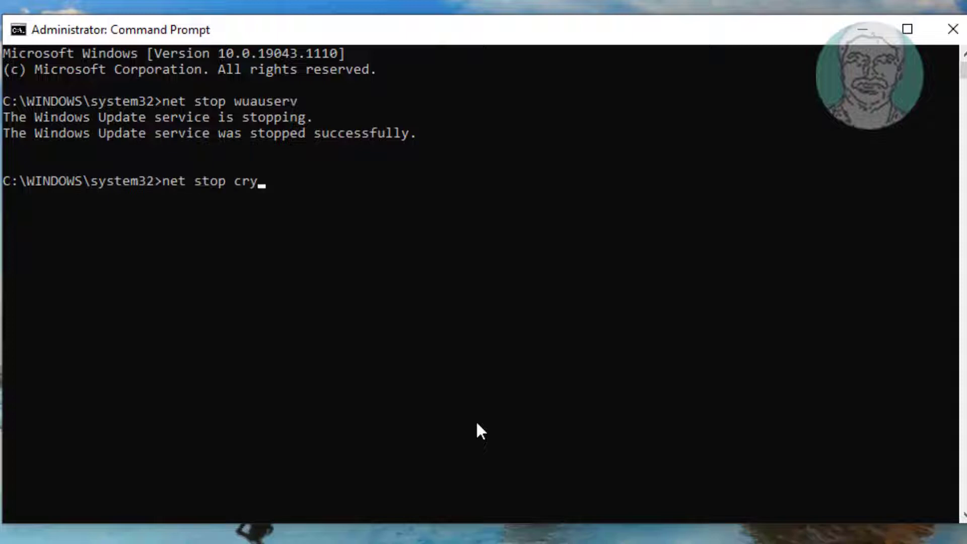
pyautogui.write('ptsvc')
pyautogui.press('Return')
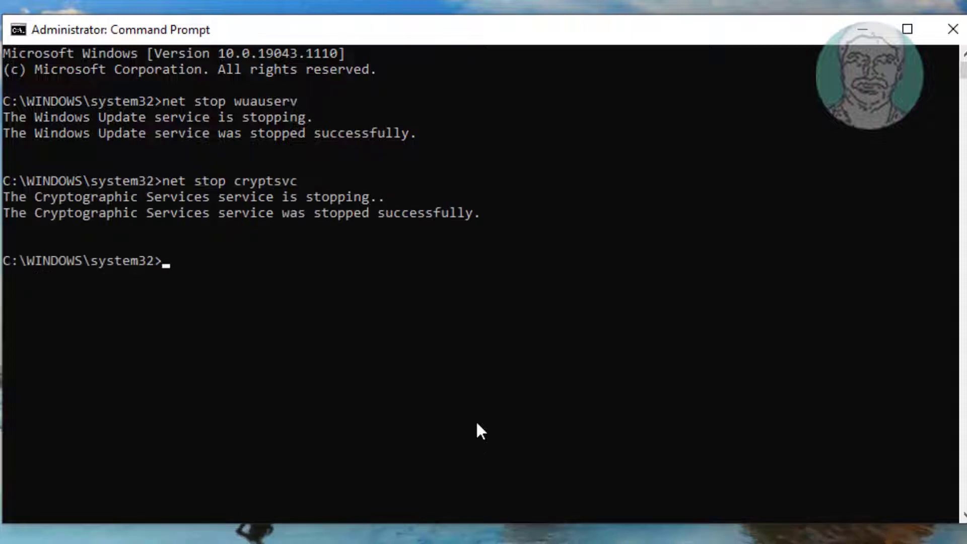
# Stop the bits service and type the rename of softwaredistribution to softwaredistribution.old3.
pyautogui.write('nets')
pyautogui.press('BackSpace')
pyautogui.write('stop bits')
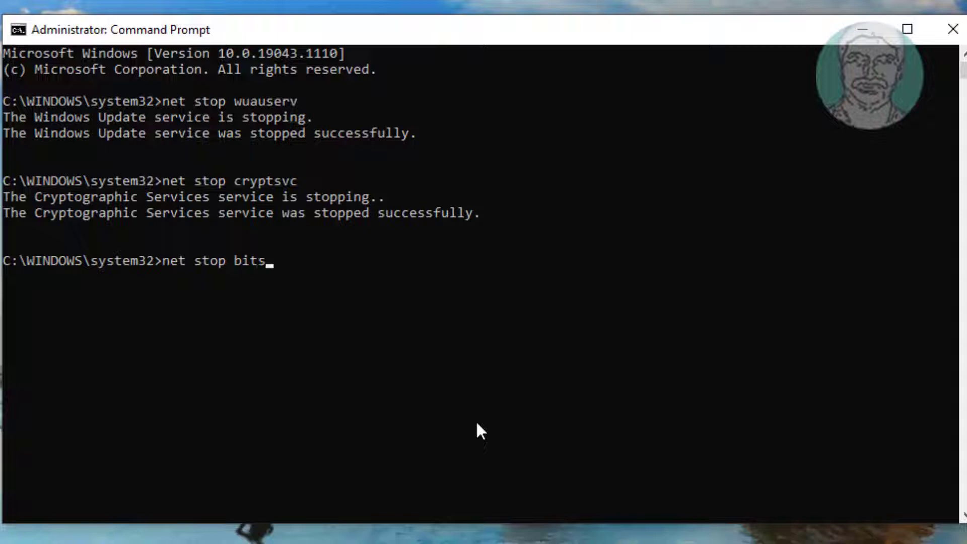
pyautogui.press('Return')
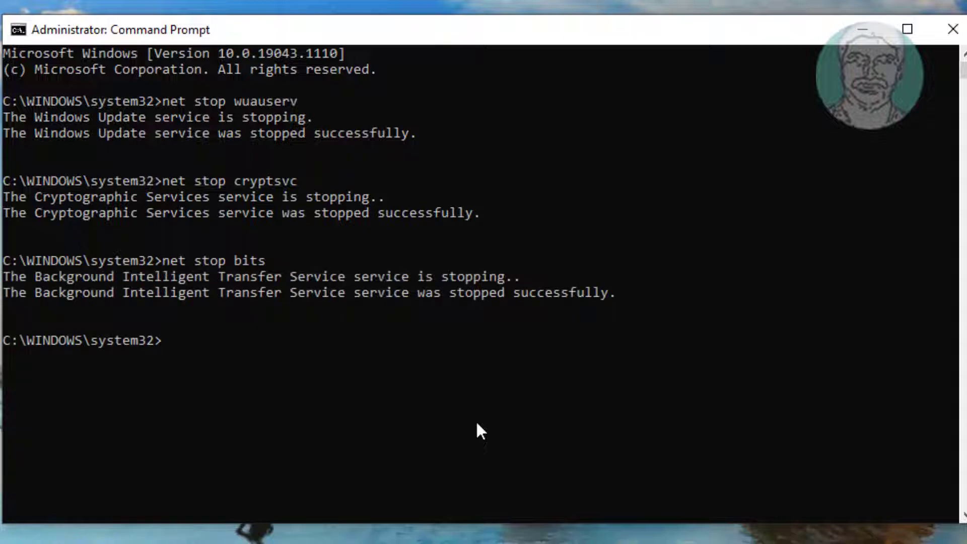
pyautogui.write('ren c:\\windows')
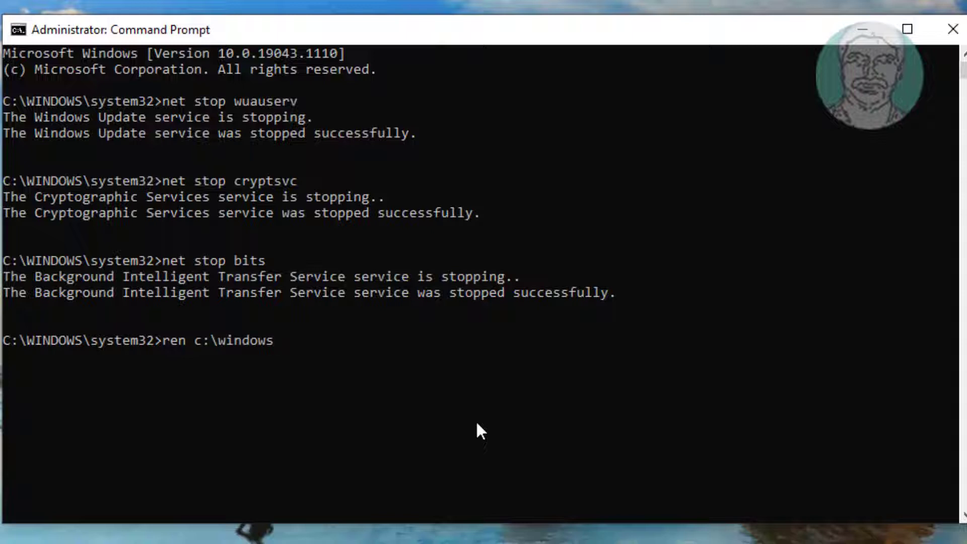
pyautogui.write('\\software')
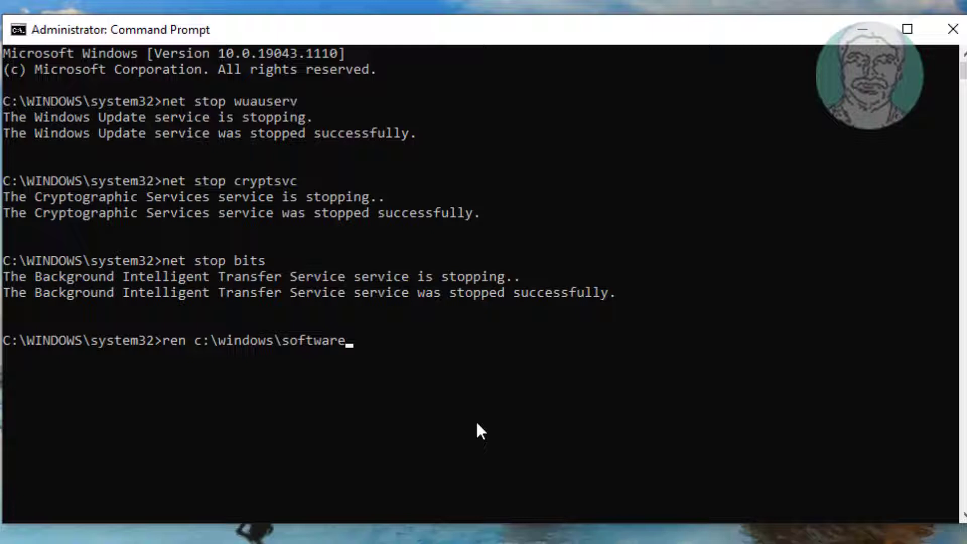
pyautogui.write('distribu')
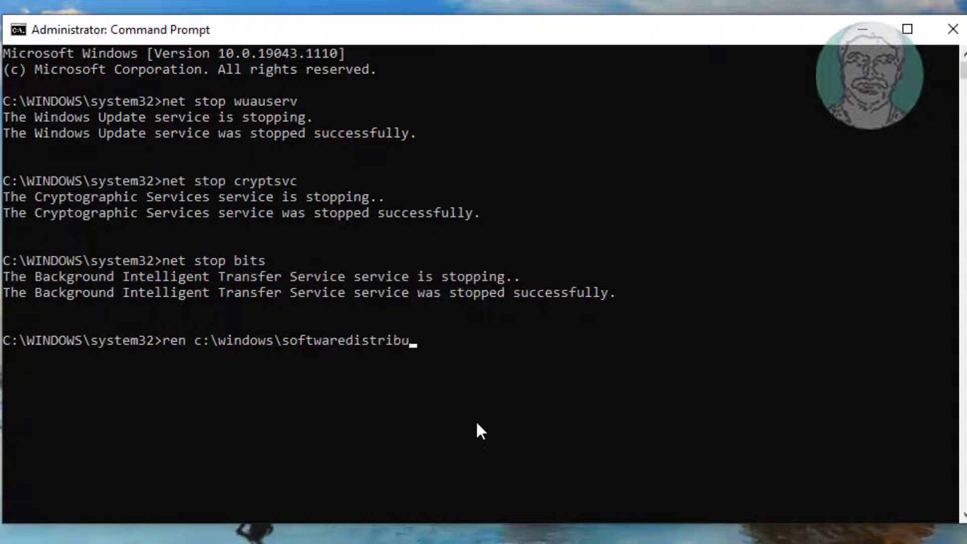
pyautogui.write('tion software')
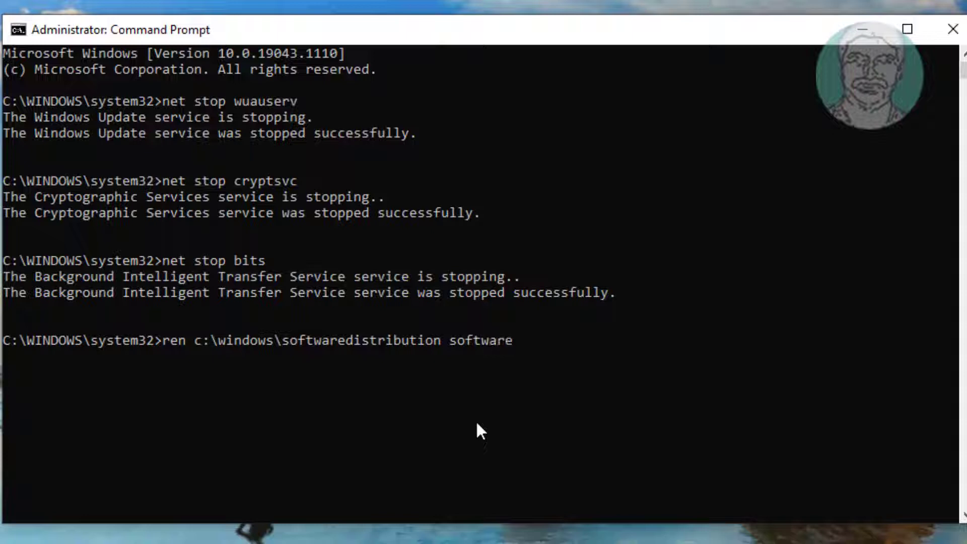
pyautogui.write('distribu')
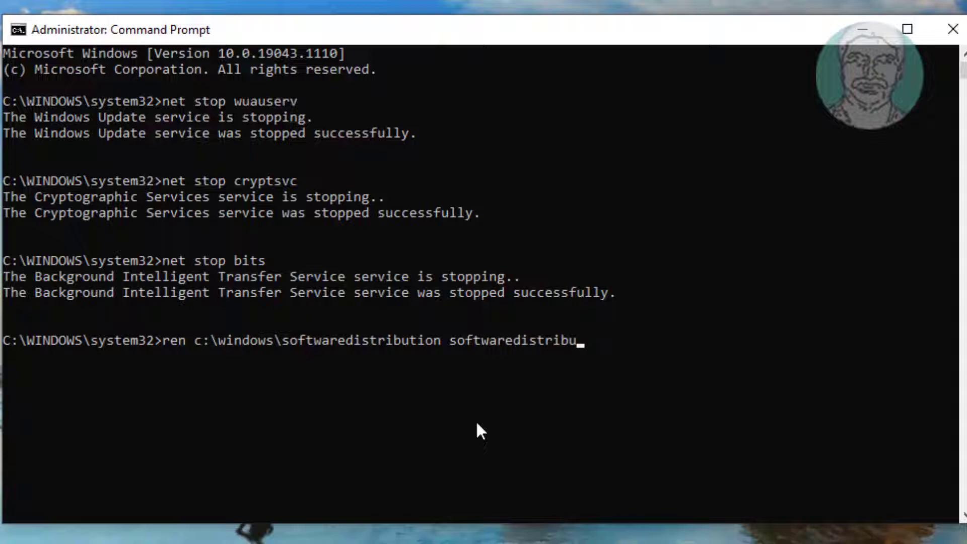
pyautogui.write('tion.old3')
# Run the rename of c:\windows\softwaredistribution to softwaredistribution.old3 and begin the next ren command.
pyautogui.press('Return')
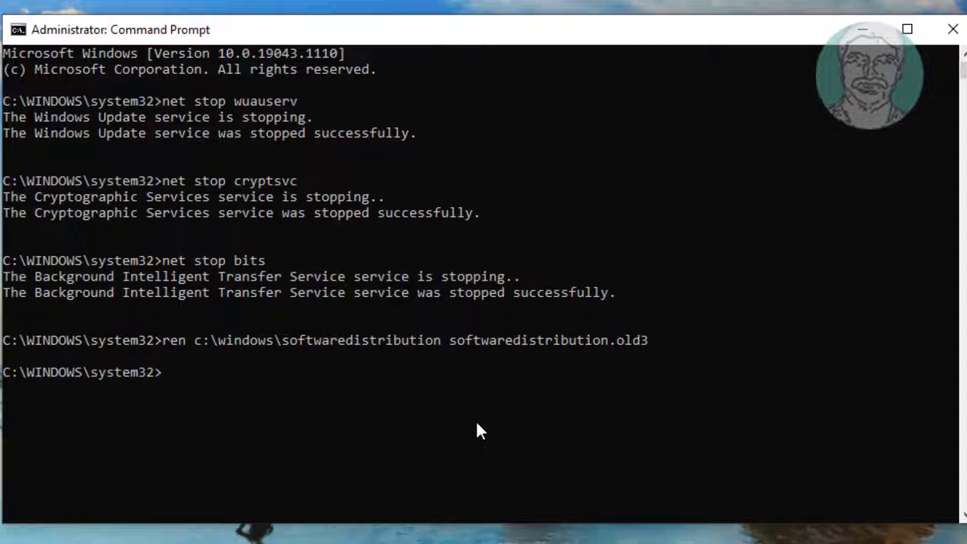
pyautogui.write('ren c:\\windows\\system32\\catroot2 catroot2.old4')
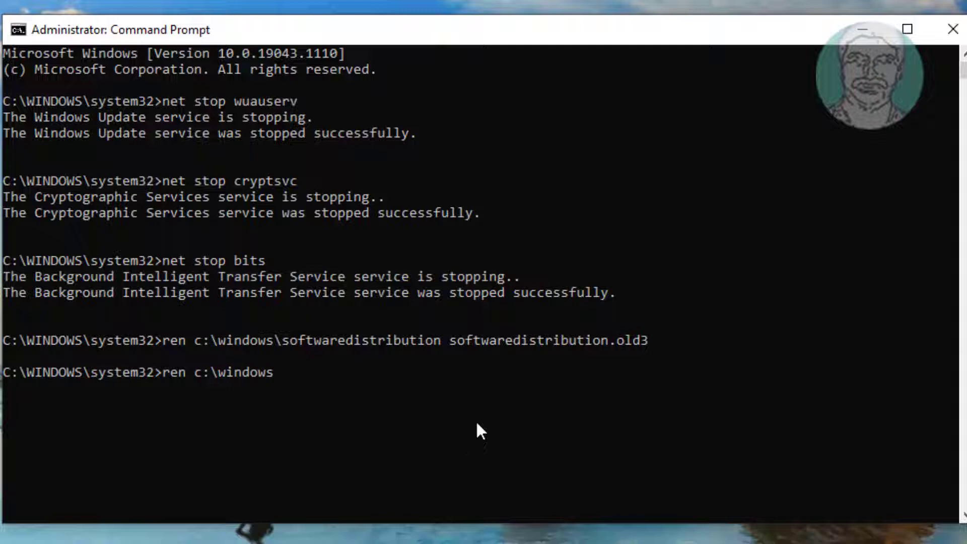
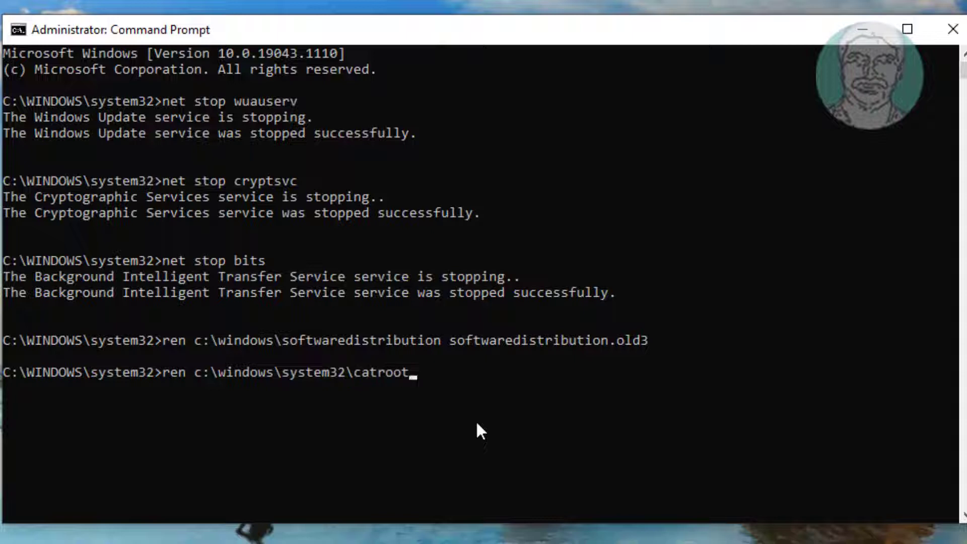
# Rename C:\Windows\System32\catroot2 to catroot2.old4 with the ren command.
pyautogui.write('2 catroot')
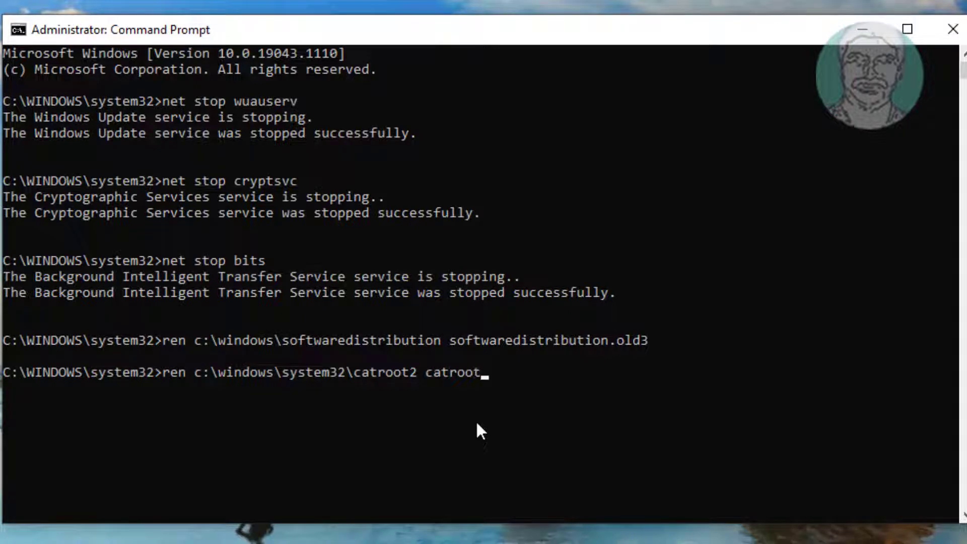
pyautogui.write('2.')
pyautogui.write('old4')
pyautogui.press('Return')
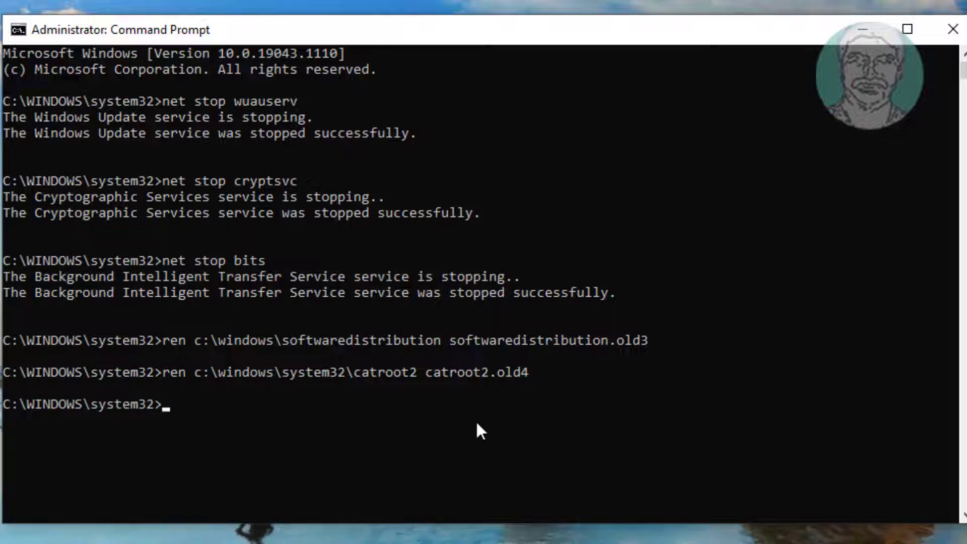
# Start the wuauserv, cryptsvc and bits services again with net start.
pyautogui.write('net start wu')
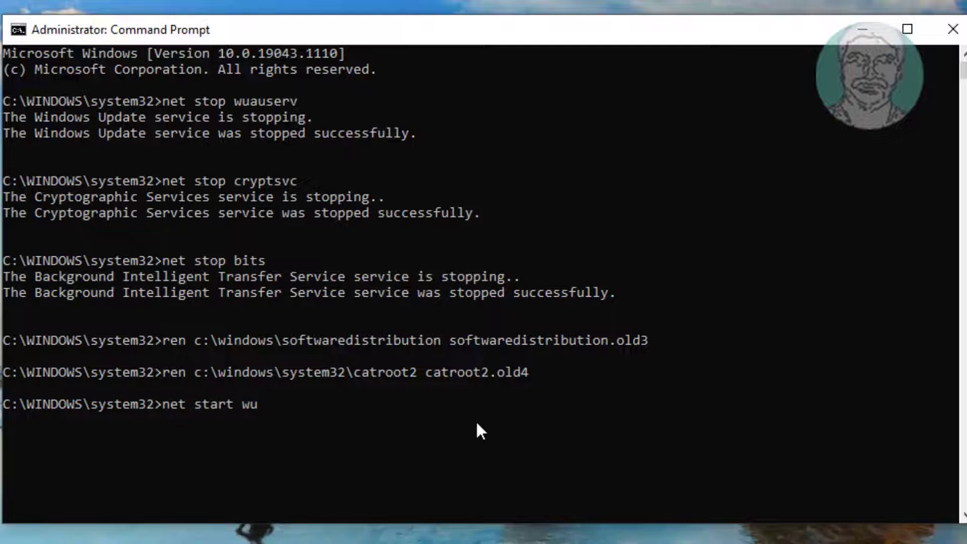
pyautogui.write('auserv')
pyautogui.press('Return')
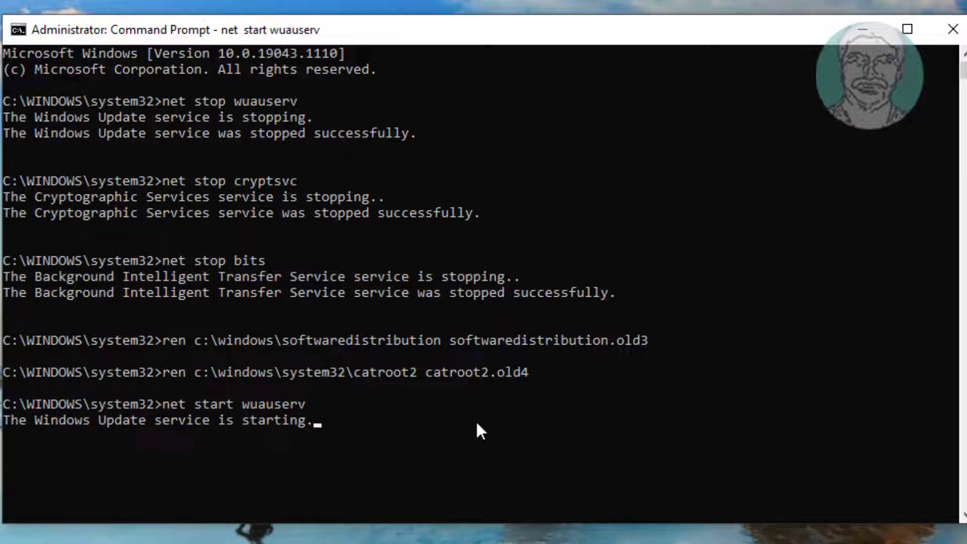
pyautogui.write('n')
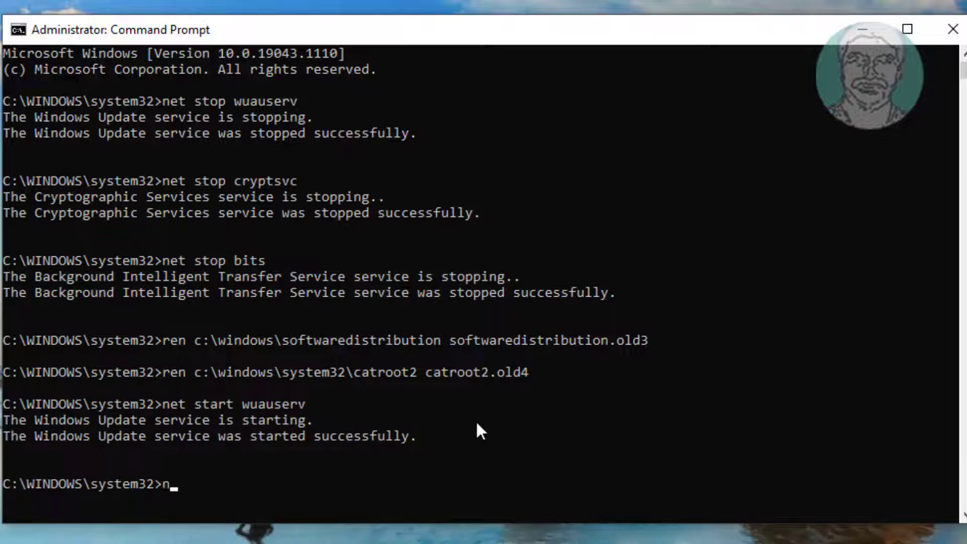
pyautogui.write('et start cr')
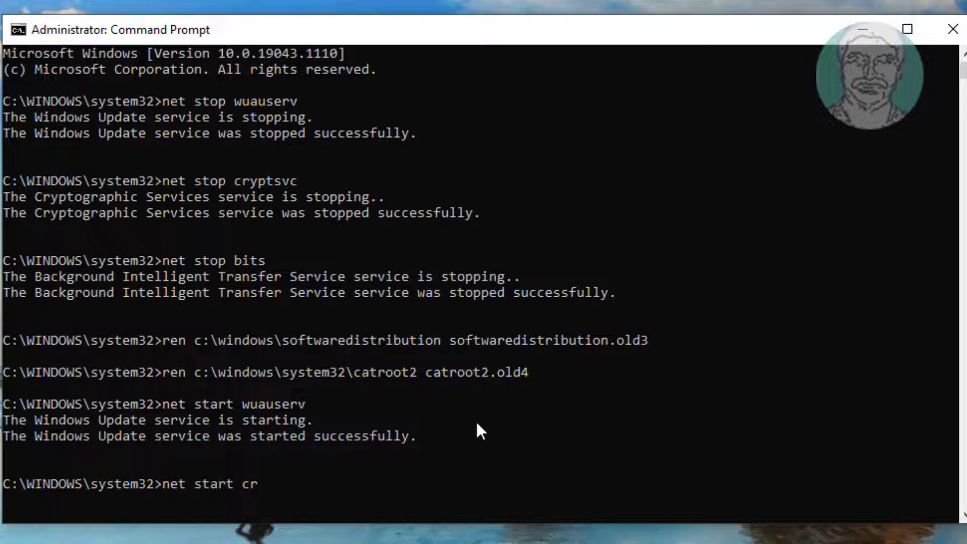
pyautogui.write('yptsvc')
pyautogui.press('Return')
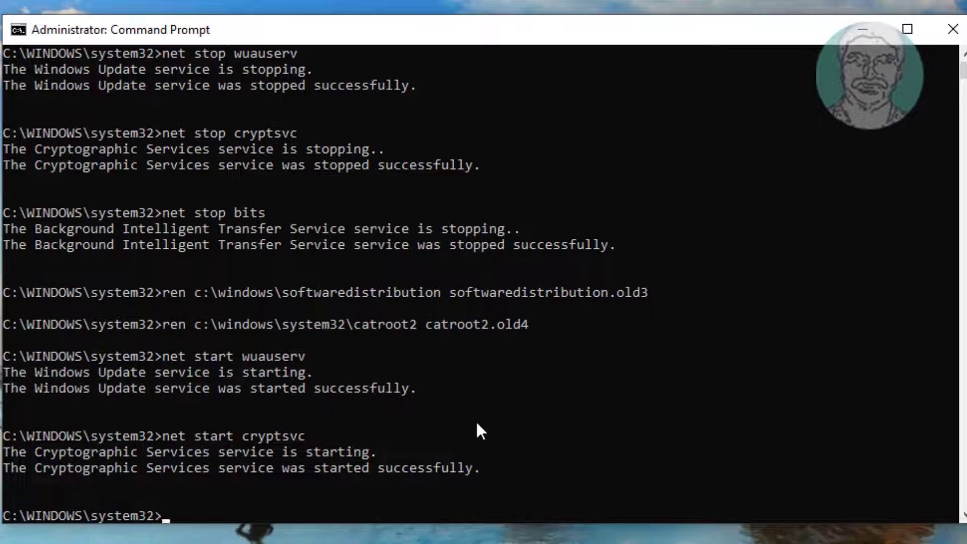
pyautogui.write('net start bits')
pyautogui.press('Return')
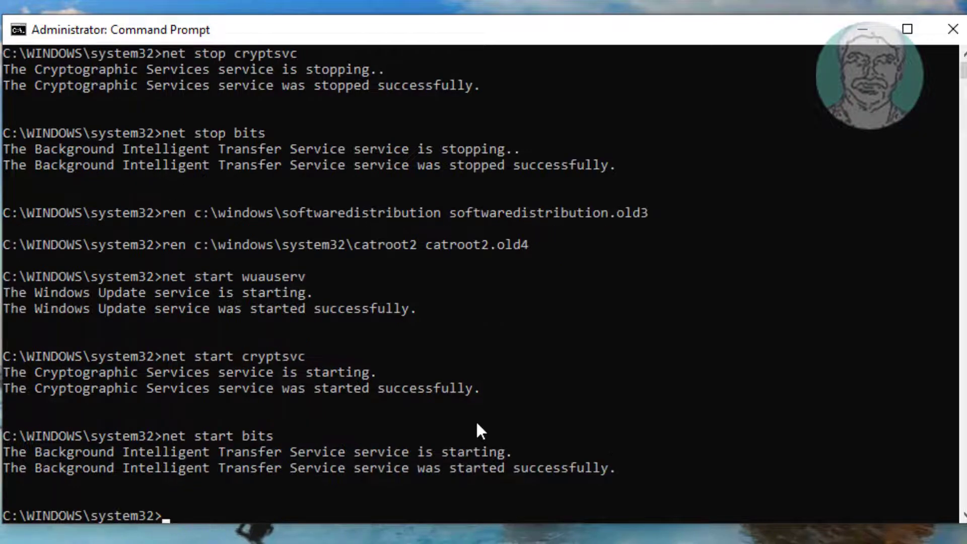
# Exit the console, then restart the PC from the Start menu's power options.
pyautogui.write('exit')
pyautogui.press('Return')
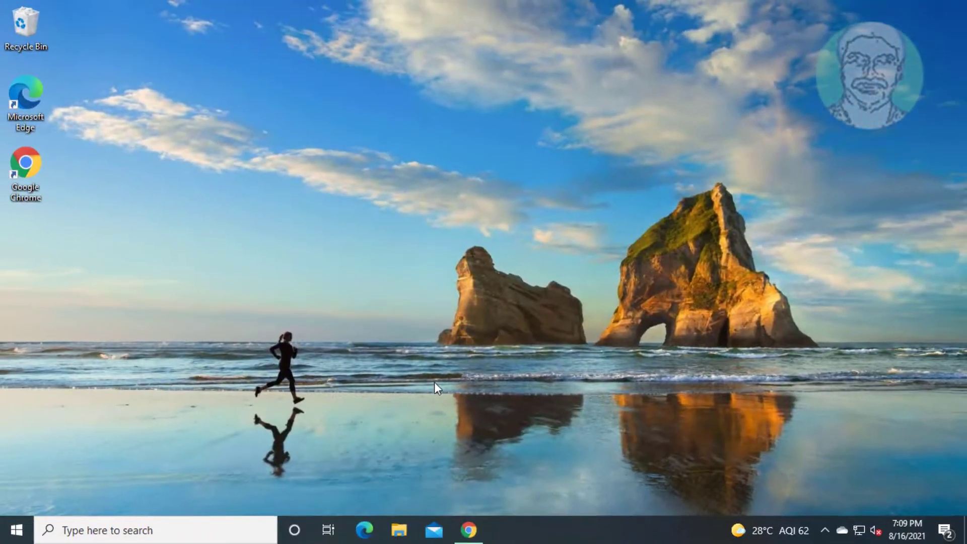
pyautogui.click(16, 530)
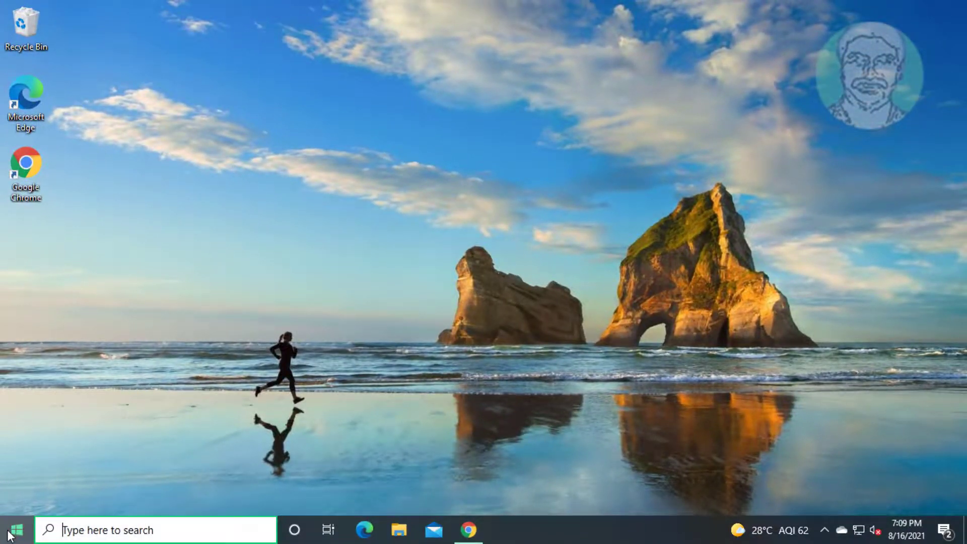
pyautogui.click(17, 497)
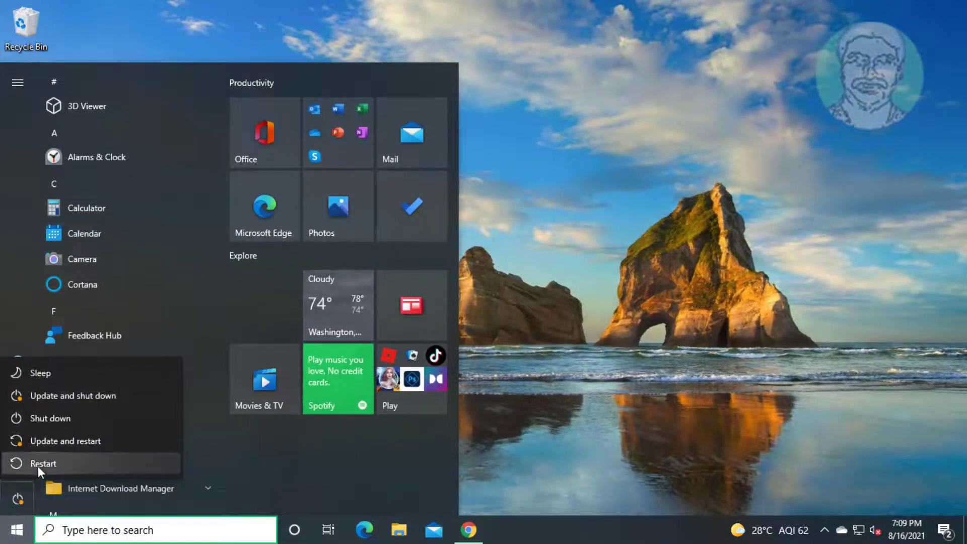
pyautogui.press('Escape')
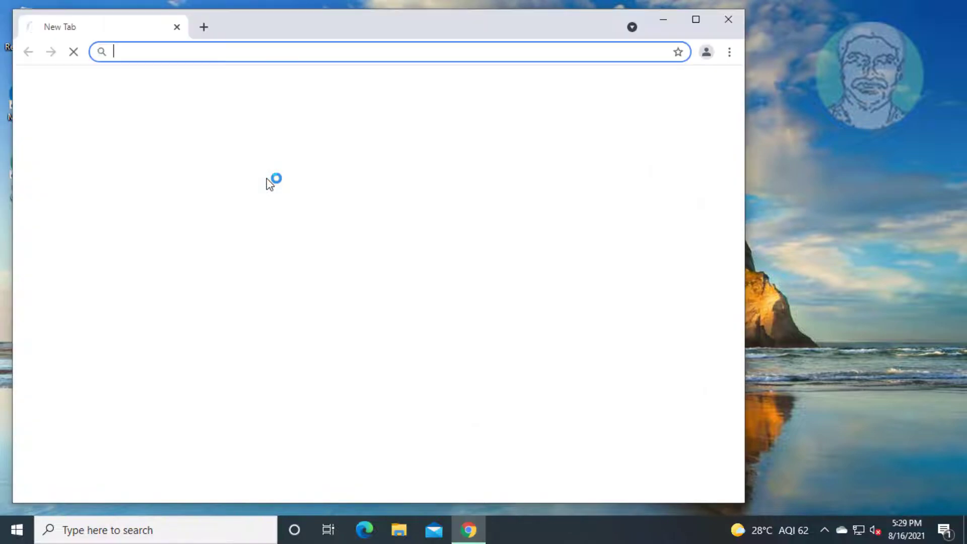
# Search Google from Chrome's address bar for 'windows 10 download'.
pyautogui.click(695, 20)
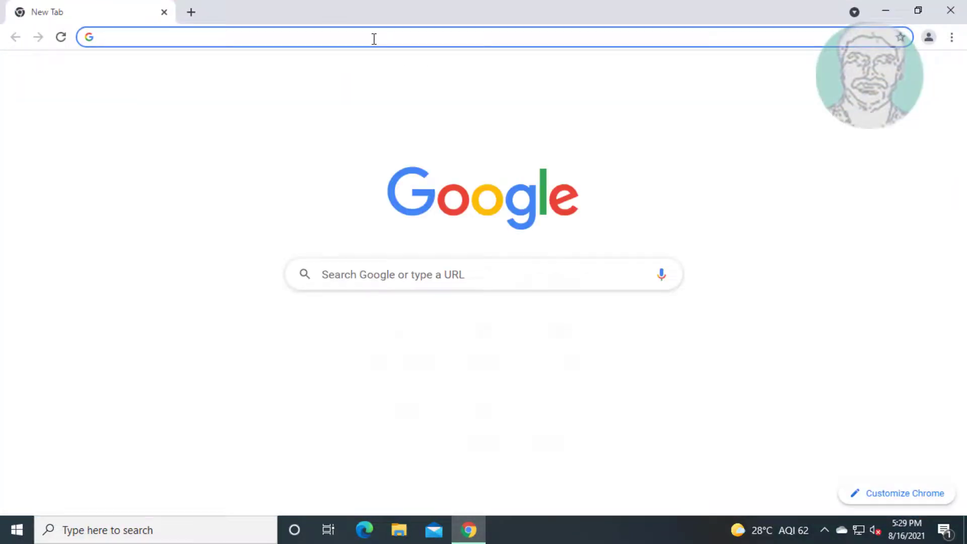
pyautogui.write('window')
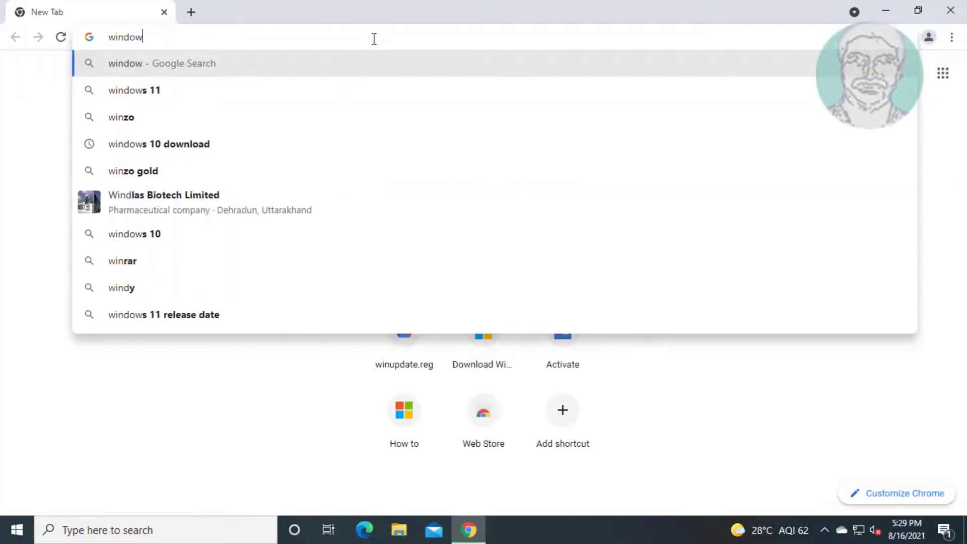
pyautogui.write('s 10 downl')
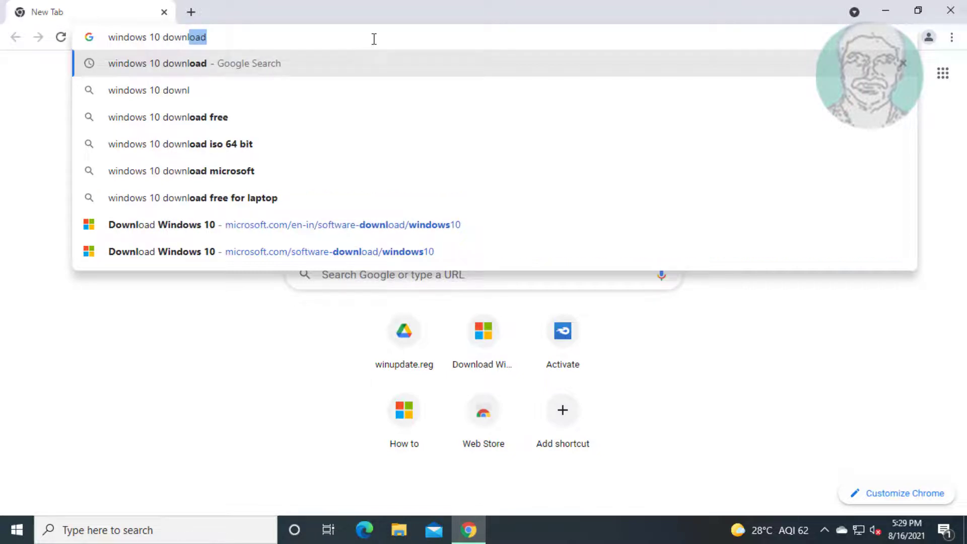
pyautogui.write('oa')
pyautogui.press('Return')
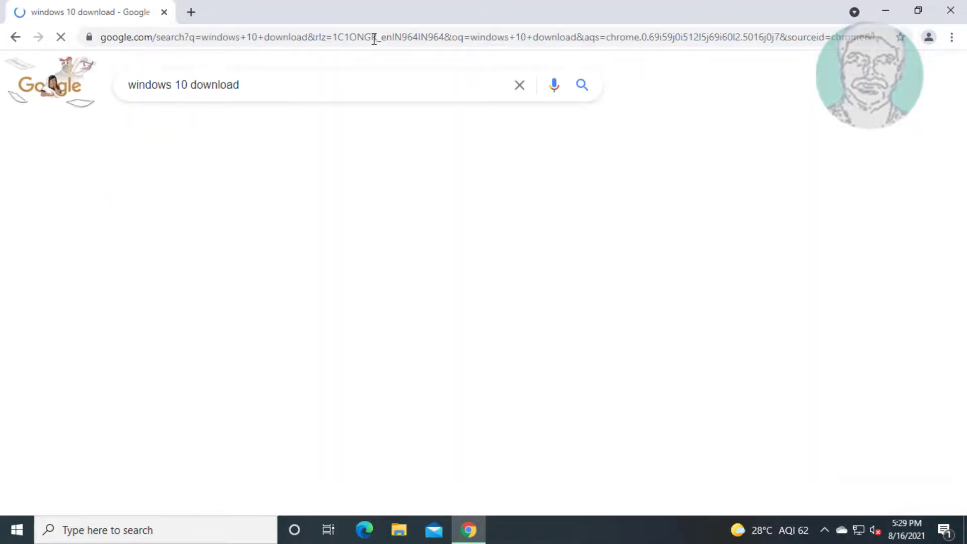
# Open Microsoft's Download Windows 10 page and download the media creation tool.
pyautogui.click(262, 216)
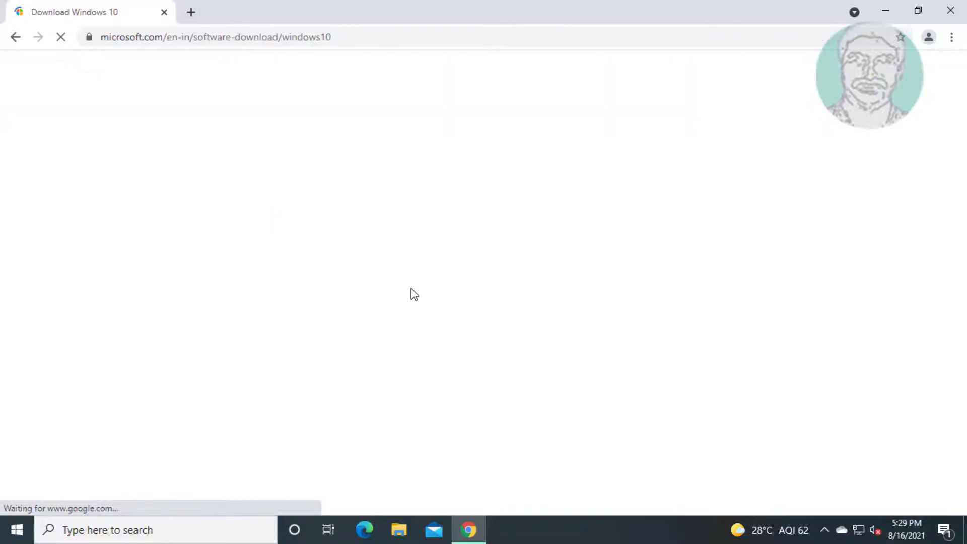
pyautogui.scroll(-1, 422, 289)
pyautogui.scroll(-5, 422, 303)
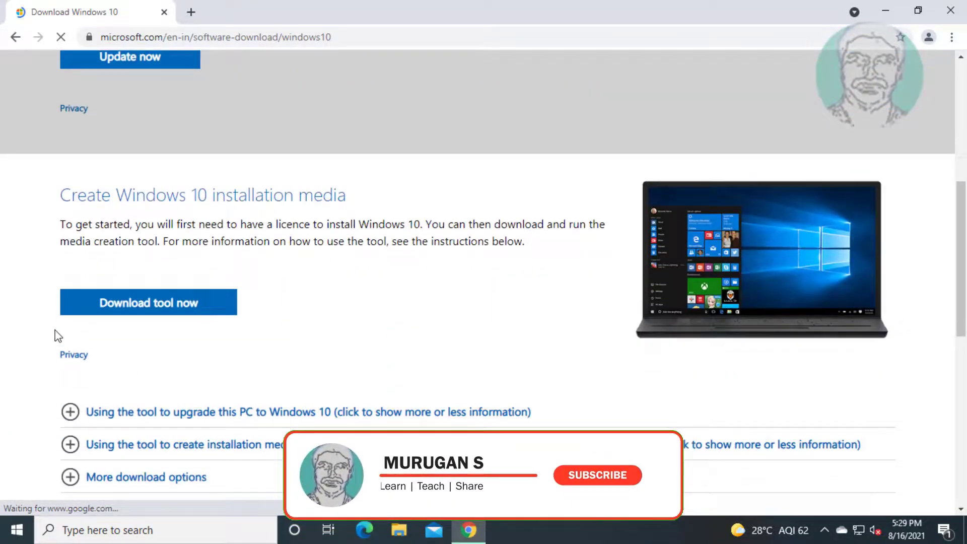
pyautogui.click(163, 308)
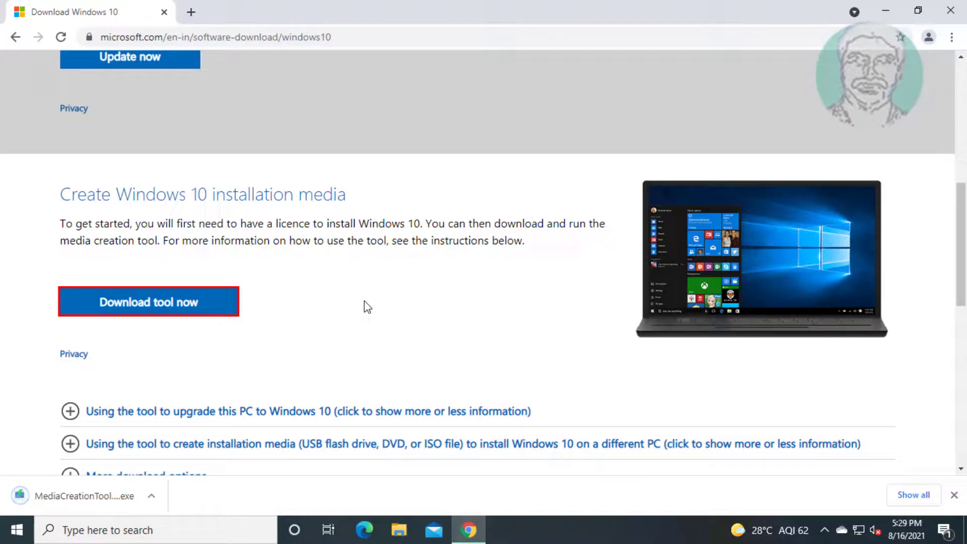
# Run the downloaded media creation tool, approve the UAC prompt, and minimize Chrome.
pyautogui.click(99, 497)
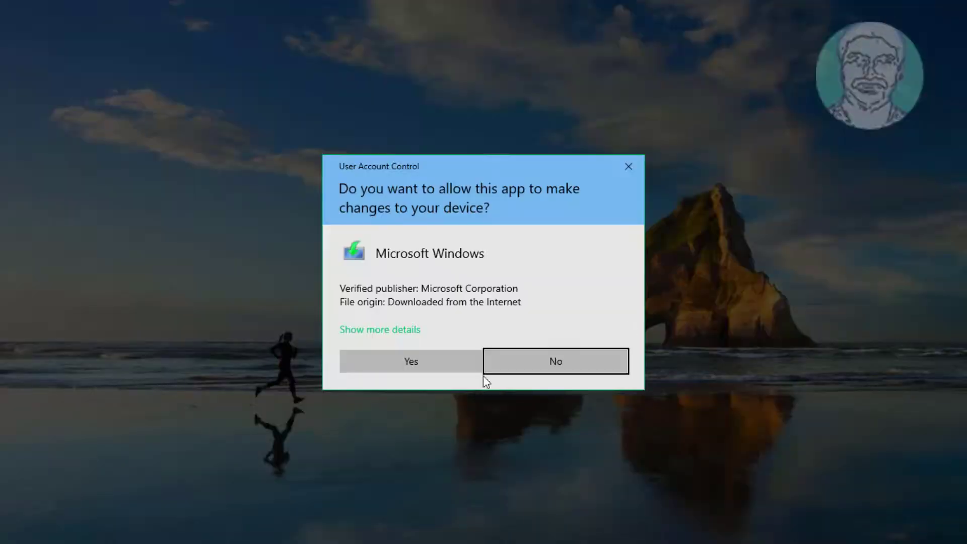
pyautogui.click(437, 365)
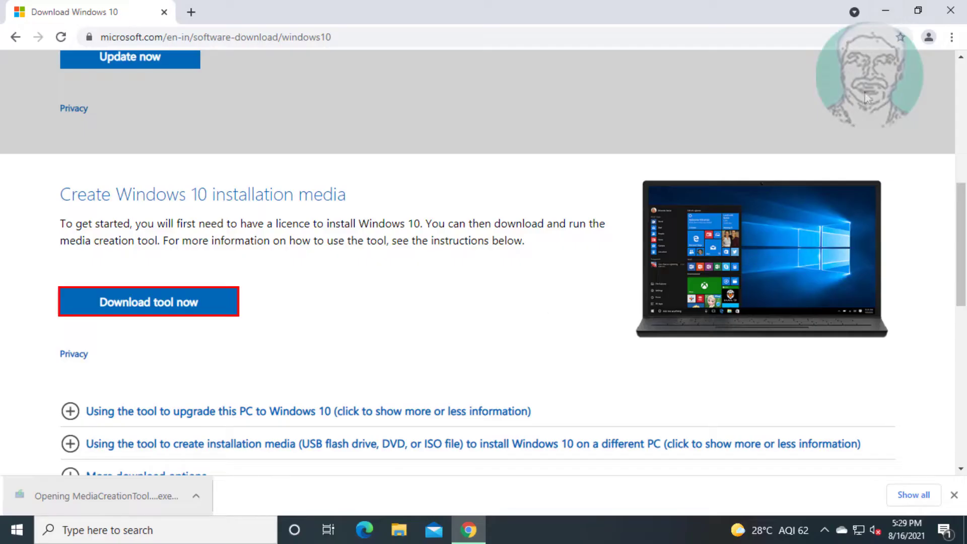
pyautogui.click(884, 17)
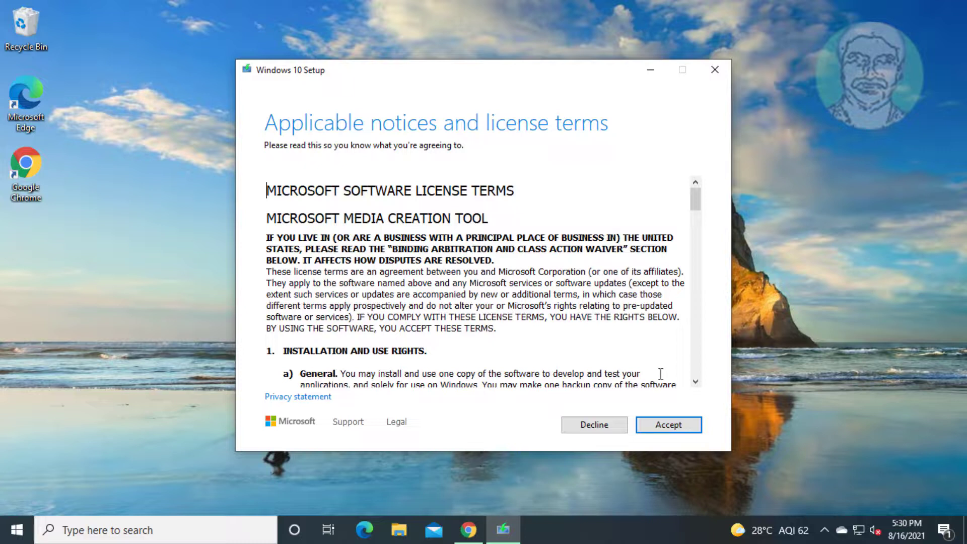
# Accept the Windows 10 applicable notices and license terms.
pyautogui.click(667, 426)
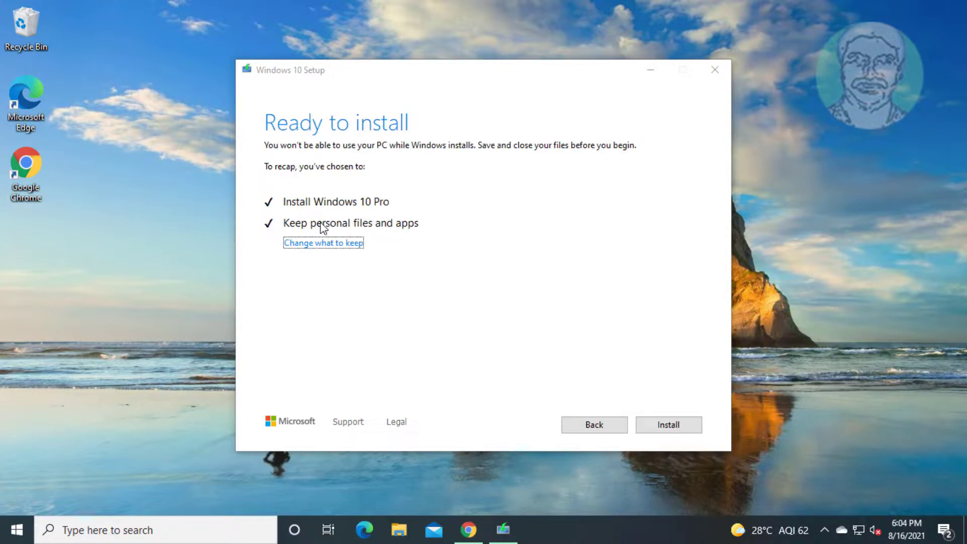
# Begin the Windows 10 Pro install, keeping personal files and apps.
pyautogui.click(682, 428)
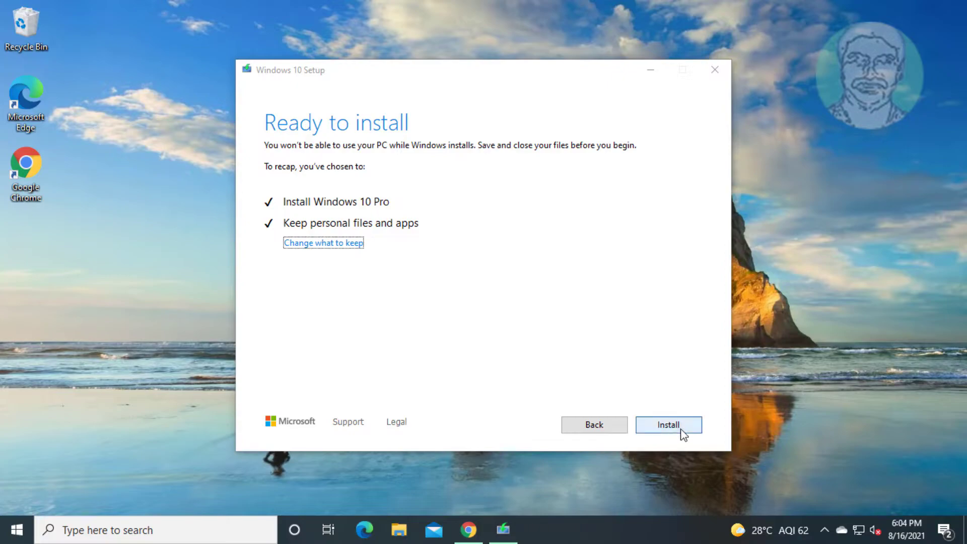